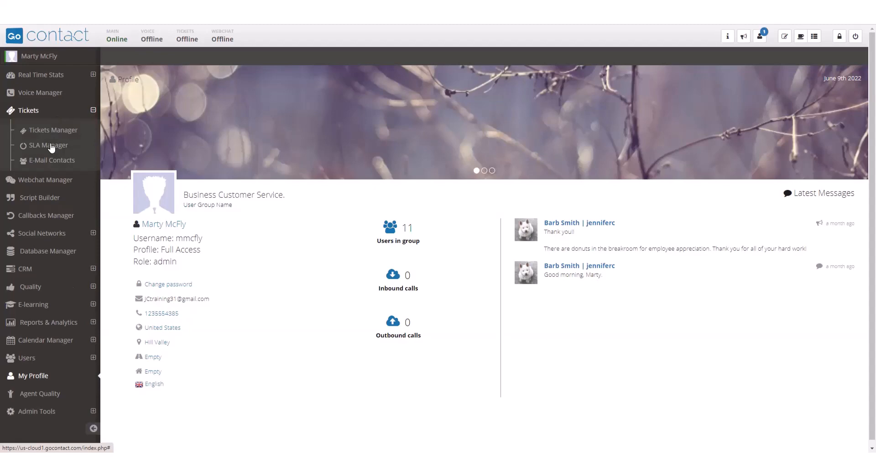
# Step: Create and save an SLA template named "Video" with 010:00 total hours, a 70% target objective and a 30% minimum threshold
pyautogui.click(51, 145)
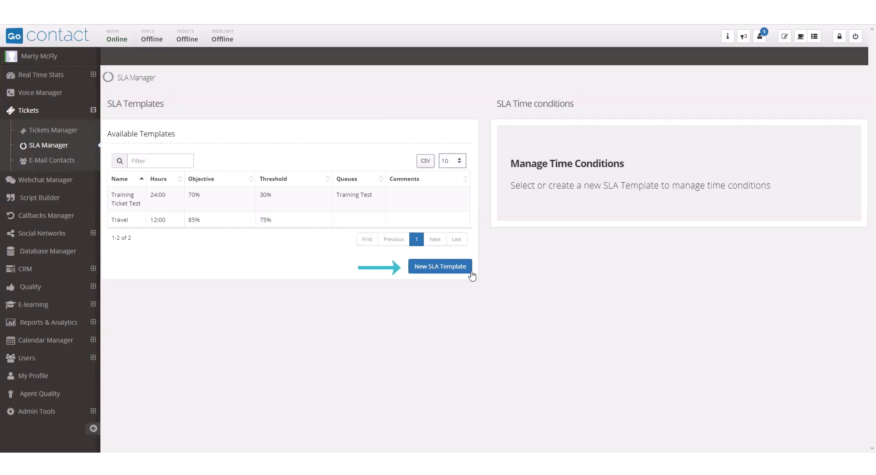
pyautogui.click(425, 269)
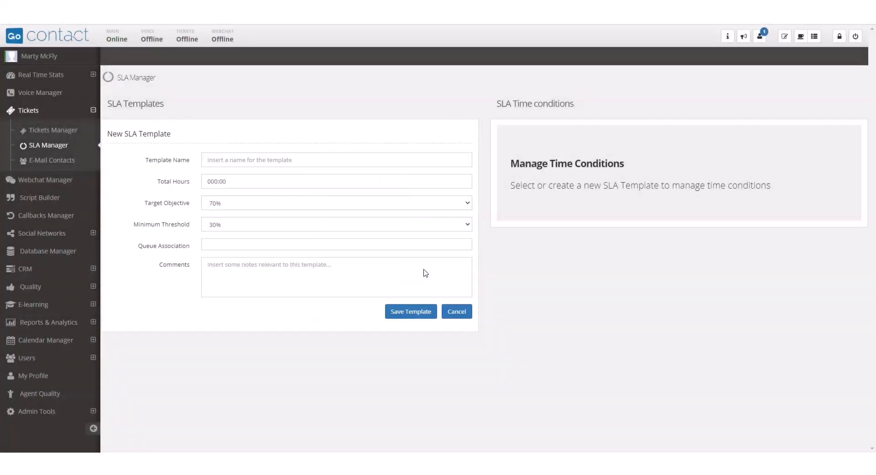
pyautogui.click(223, 163)
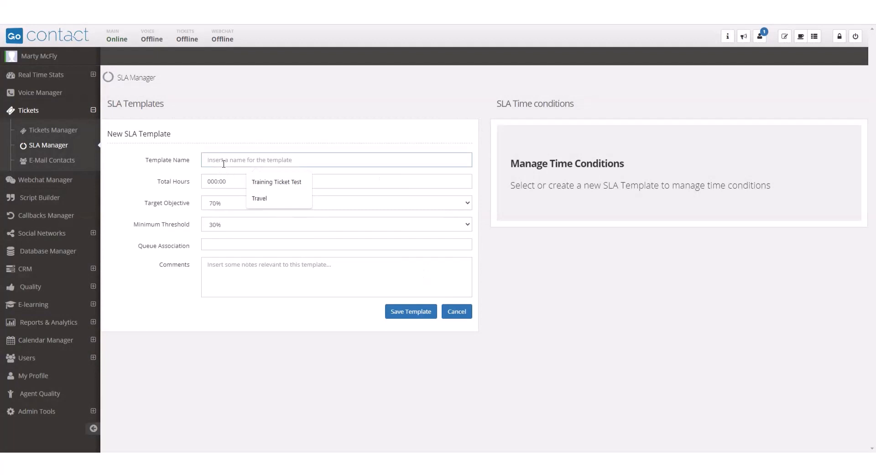
pyautogui.write('Video')
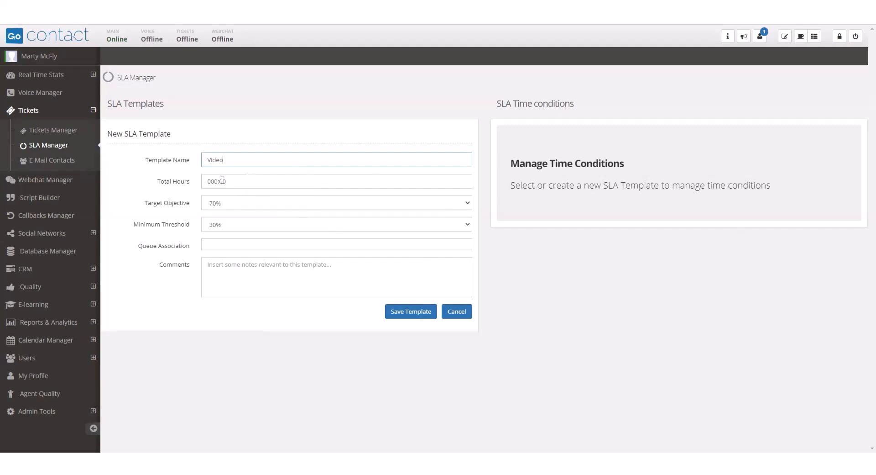
pyautogui.click(221, 180)
pyautogui.write('01000')
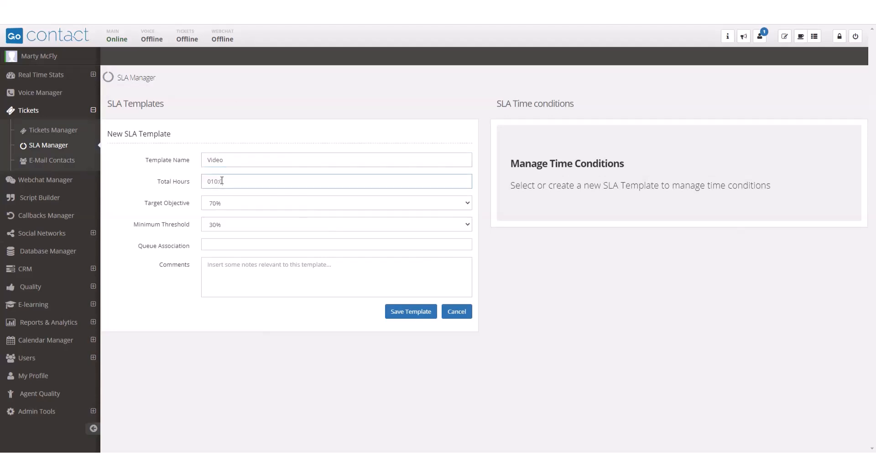
pyautogui.click(268, 209)
pyautogui.click(268, 214)
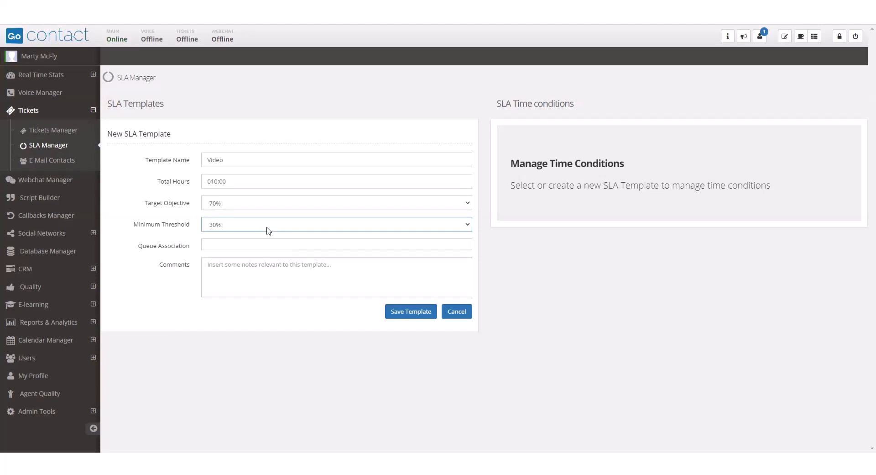
pyautogui.click(401, 312)
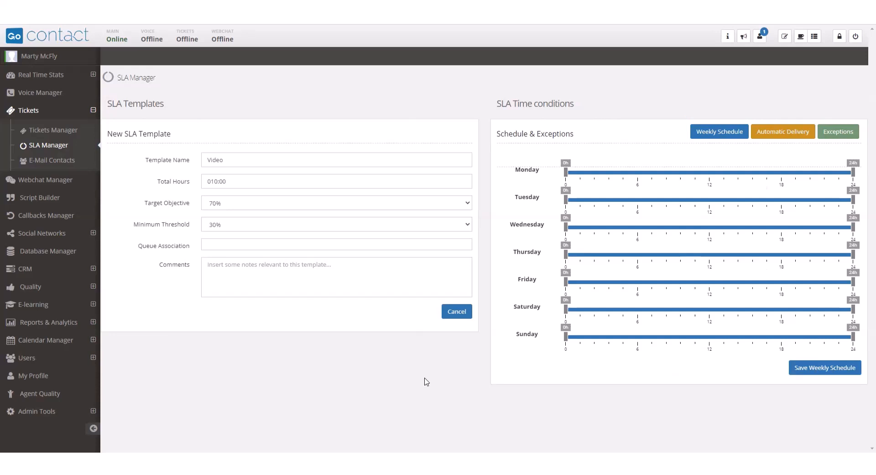
# Step: Save a weekly schedule with Monday limited to 6h–18h and Sunday set to no working hours
pyautogui.click(724, 136)
pyautogui.moveTo(567, 172); pyautogui.dragTo(638, 172)
pyautogui.moveTo(853, 173); pyautogui.dragTo(781, 173)
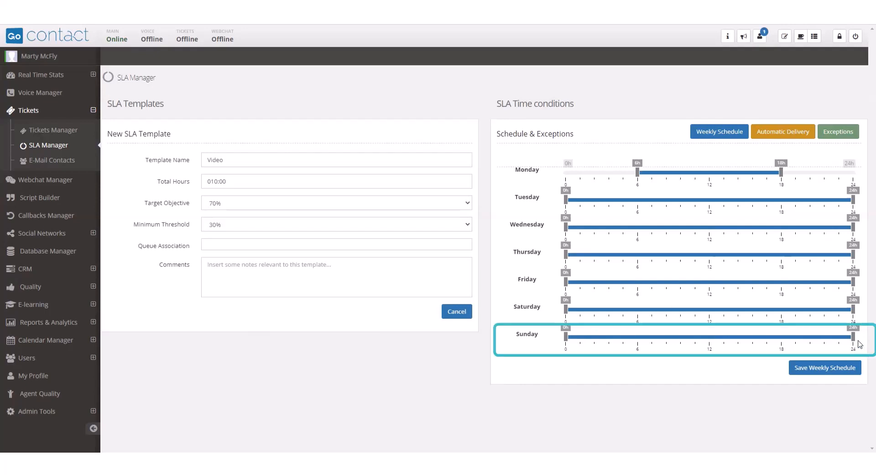
pyautogui.moveTo(855, 341); pyautogui.dragTo(567, 336)
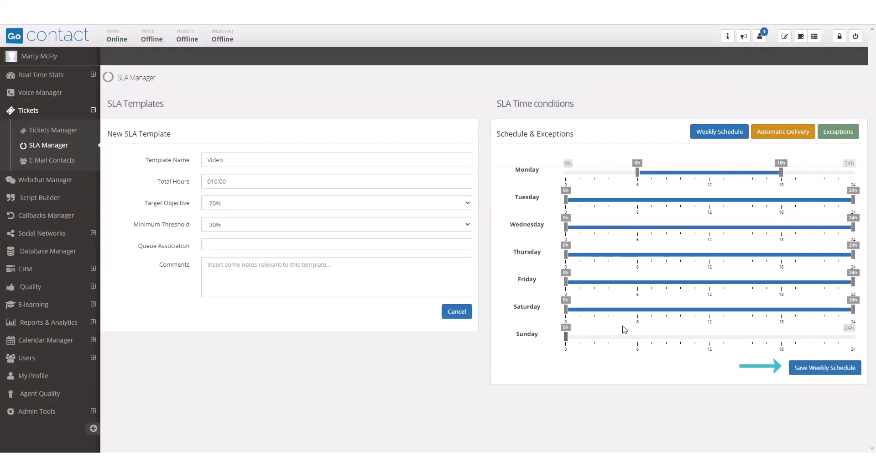
pyautogui.click(828, 372)
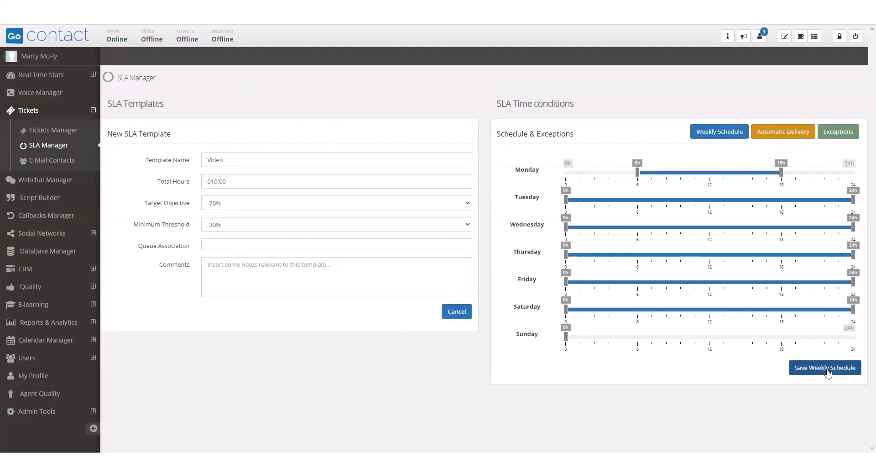
# Step: Save an automatic delivery schedule with Monday limited to 6h–18h and no hours on Saturday and Sunday
pyautogui.click(781, 137)
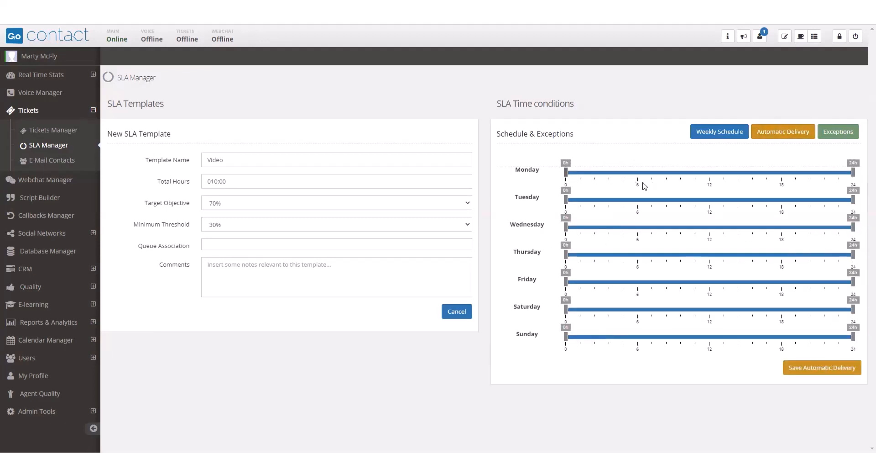
pyautogui.click(639, 181)
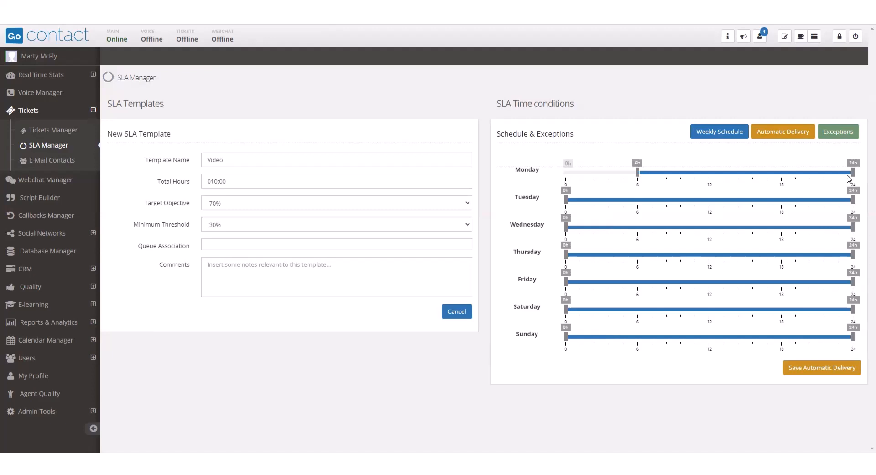
pyautogui.click(780, 183)
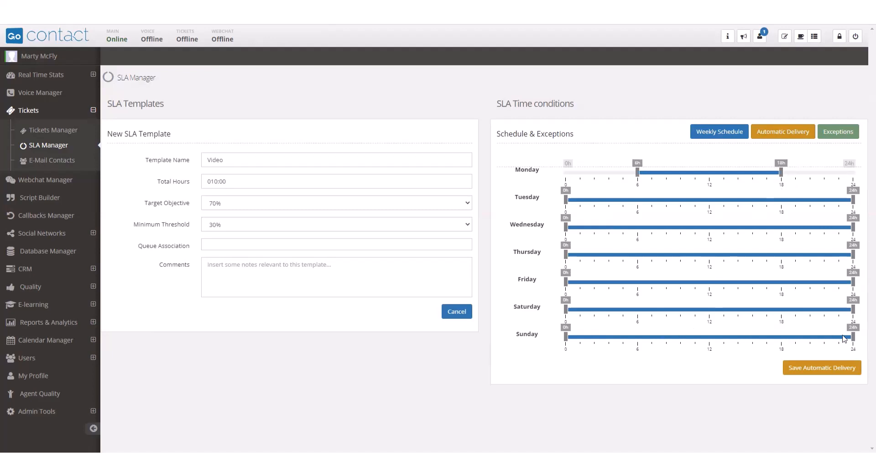
pyautogui.moveTo(854, 340); pyautogui.dragTo(566, 343)
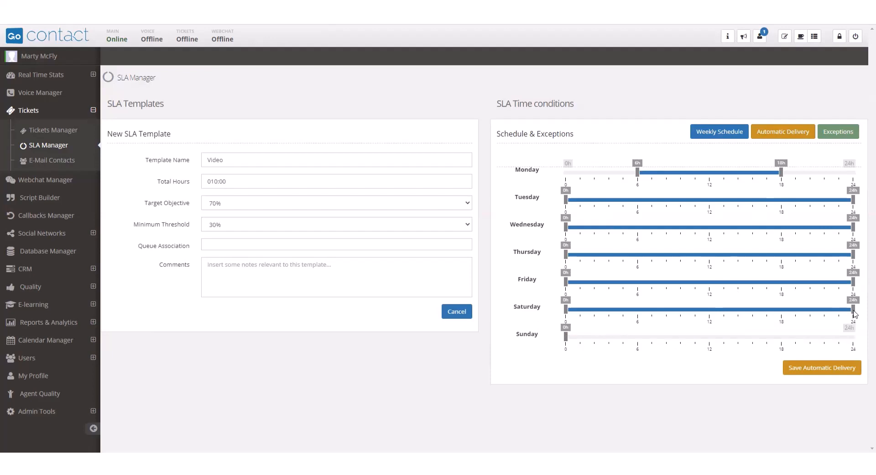
pyautogui.moveTo(854, 313); pyautogui.dragTo(566, 313)
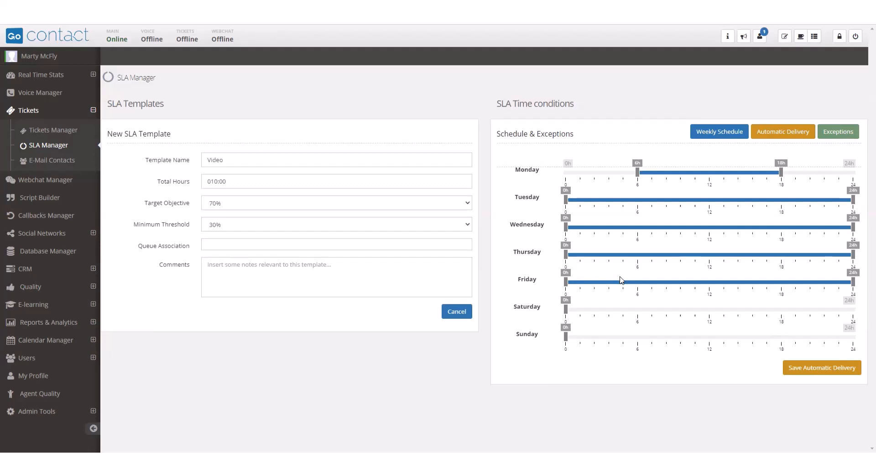
pyautogui.click(823, 373)
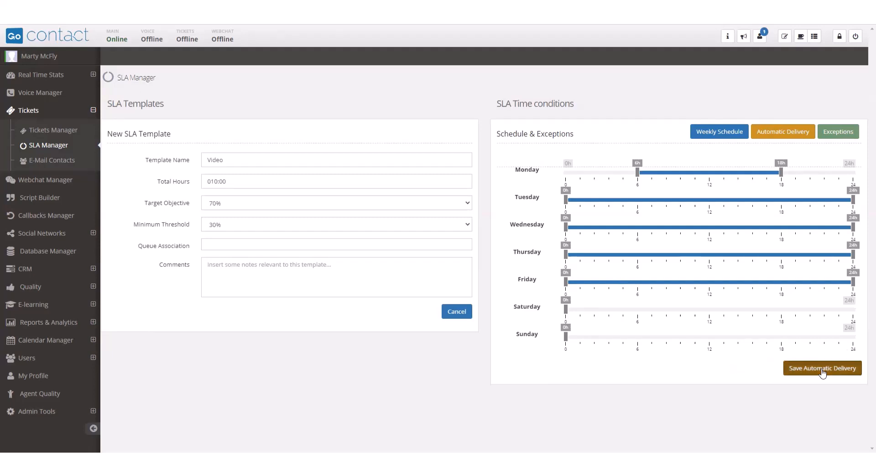
# Step: Add a yearly recurrent exception for 2022-07-04 with no working time and save it
pyautogui.click(839, 133)
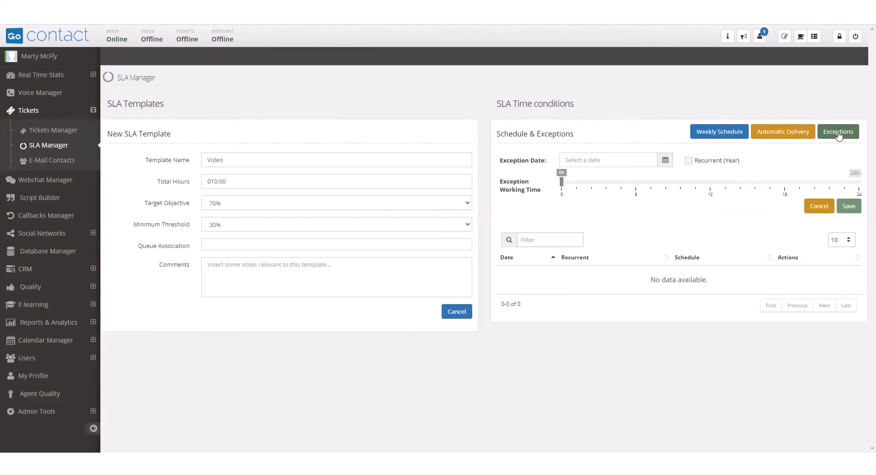
pyautogui.click(625, 161)
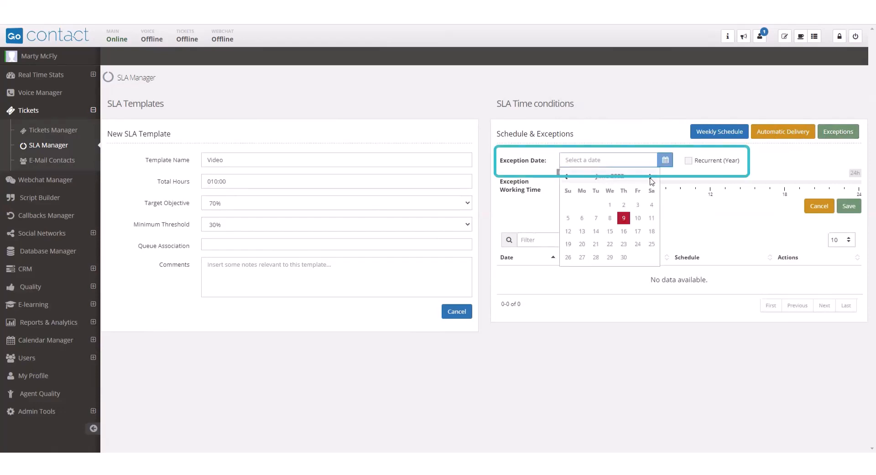
pyautogui.click(651, 182)
pyautogui.click(584, 217)
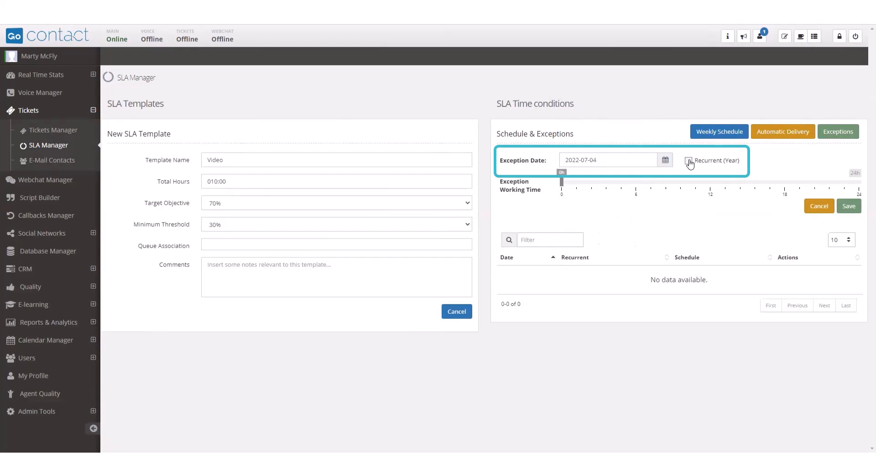
pyautogui.click(689, 161)
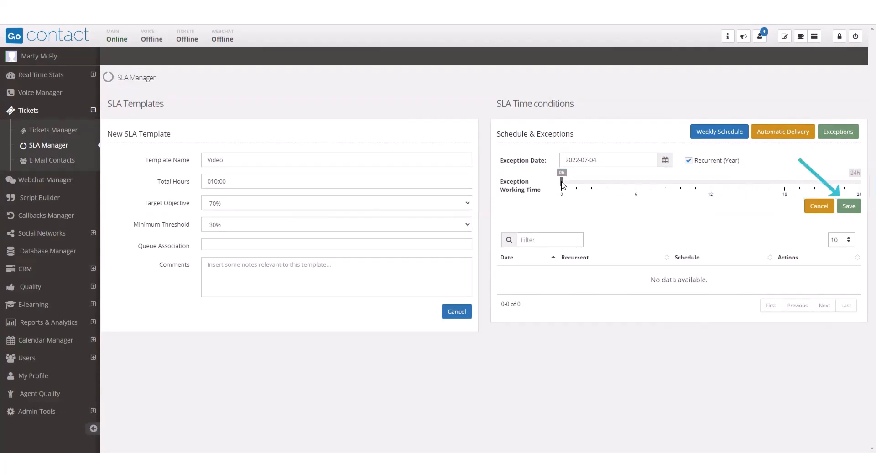
pyautogui.click(849, 206)
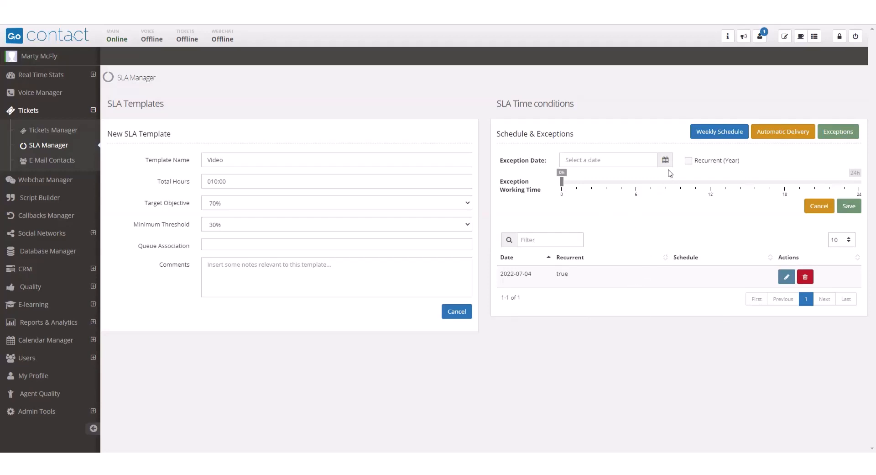
# Step: Add a non-recurrent exception for 2022-07-13 with working time from 6h to 12h and save it
pyautogui.click(651, 159)
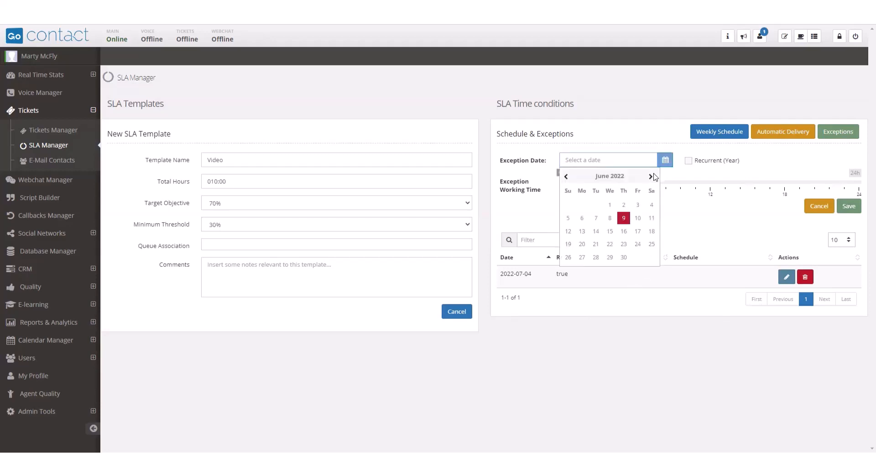
pyautogui.click(651, 176)
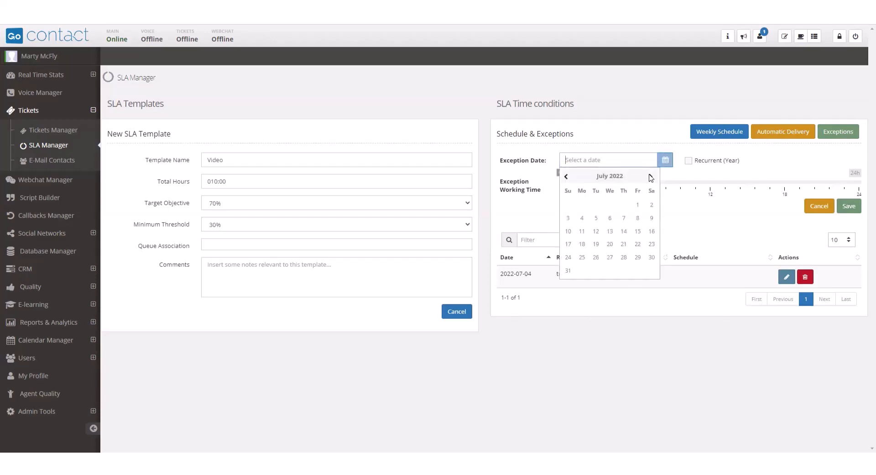
pyautogui.click(611, 230)
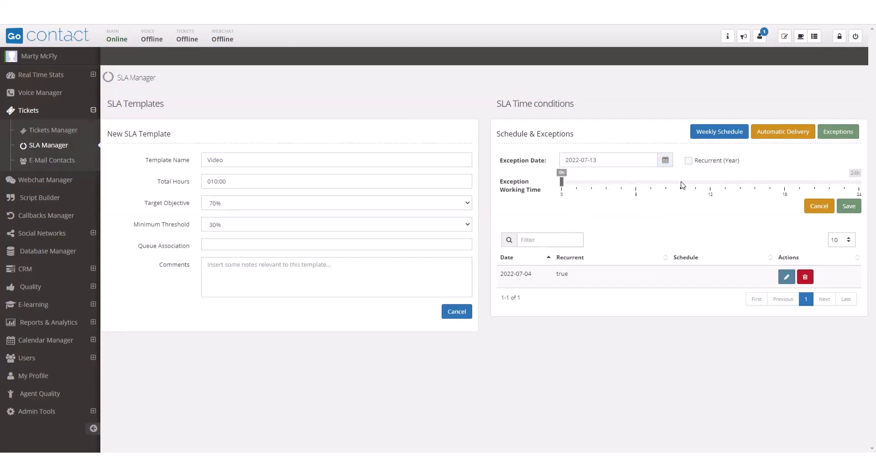
pyautogui.click(694, 183)
pyautogui.click(711, 183)
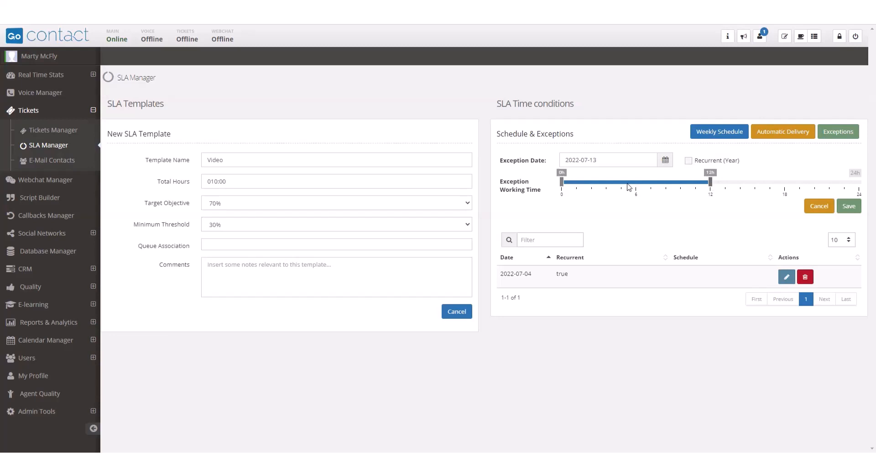
pyautogui.moveTo(562, 182); pyautogui.dragTo(636, 186)
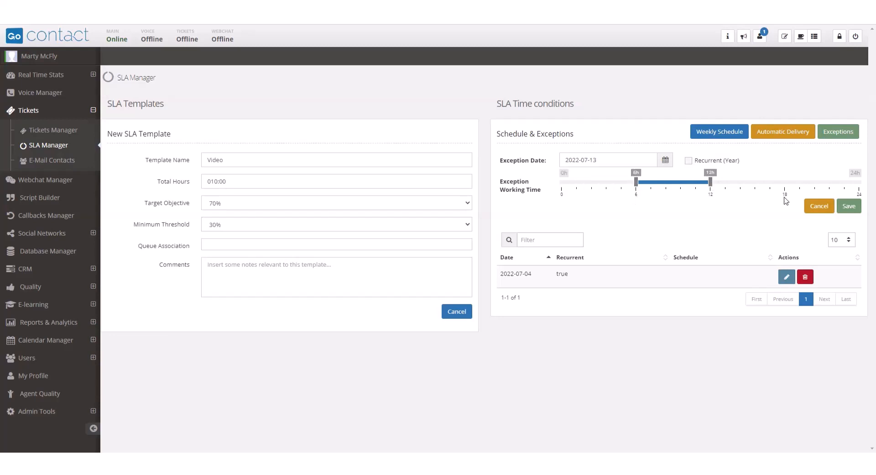
pyautogui.click(850, 208)
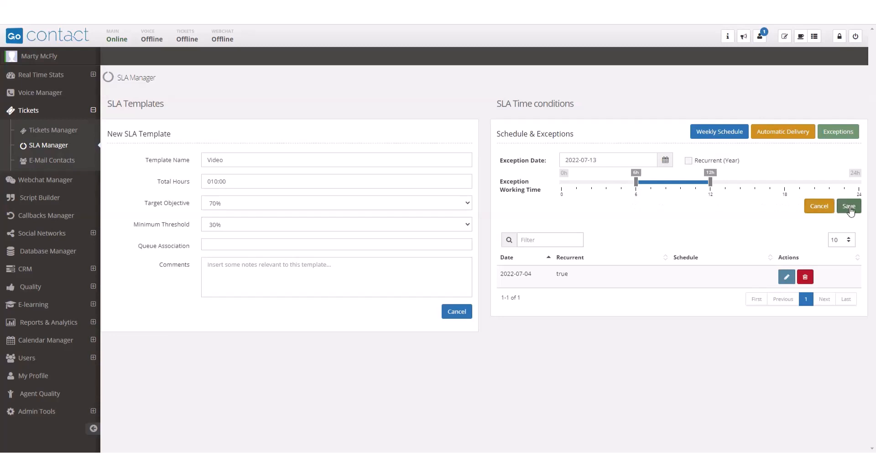